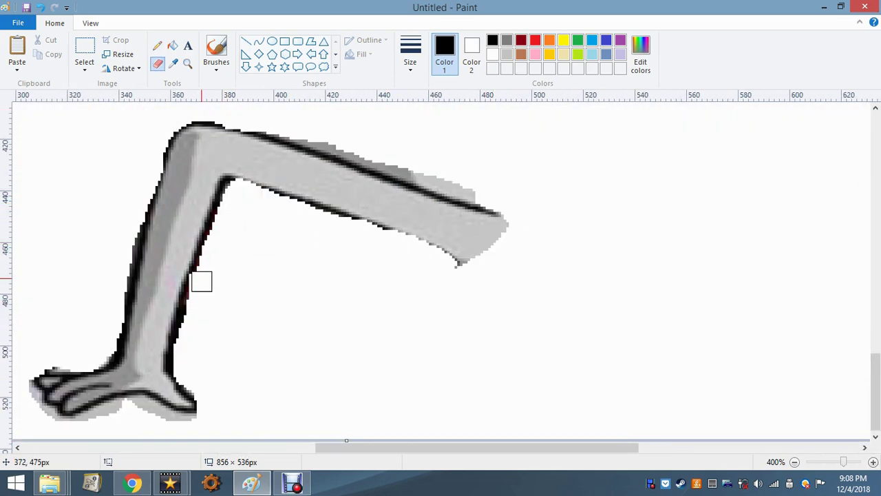
- Clear the grey fringe beneath the foot and along the upper edge of the separate leg
{"action": "left_click_drag", "start_coordinate": [134, 410], "coordinate": [196, 420]}
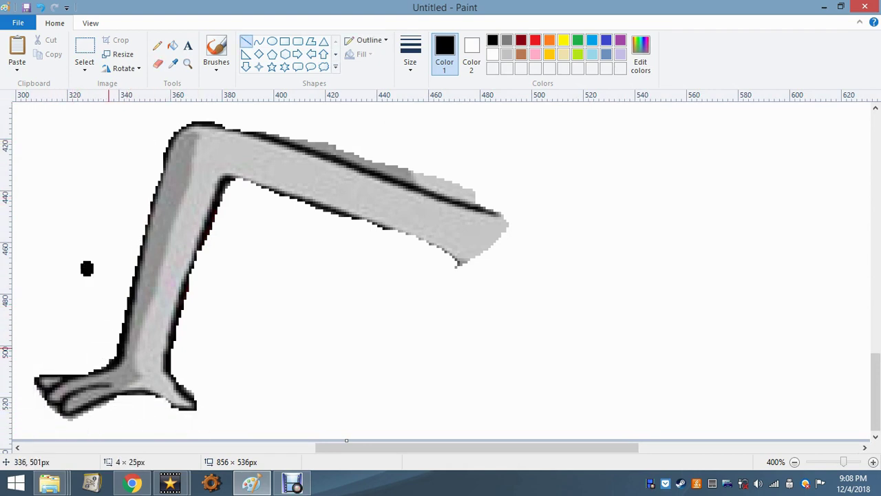
{"action": "mouse_move", "coordinate": [258, 123]}
{"action": "left_mouse_down"}
{"action": "mouse_move", "coordinate": [557, 211]}
{"action": "mouse_move", "coordinate": [550, 225]}
{"action": "left_mouse_up"}
{"action": "left_click_drag", "start_coordinate": [611, 236], "coordinate": [398, 164]}
- Change the line thickness and redraw the lower edge of the leg's thigh with a straight black line
{"action": "left_click", "coordinate": [411, 56]}
{"action": "left_click", "coordinate": [439, 141]}
{"action": "left_click_drag", "start_coordinate": [328, 207], "coordinate": [470, 263]}
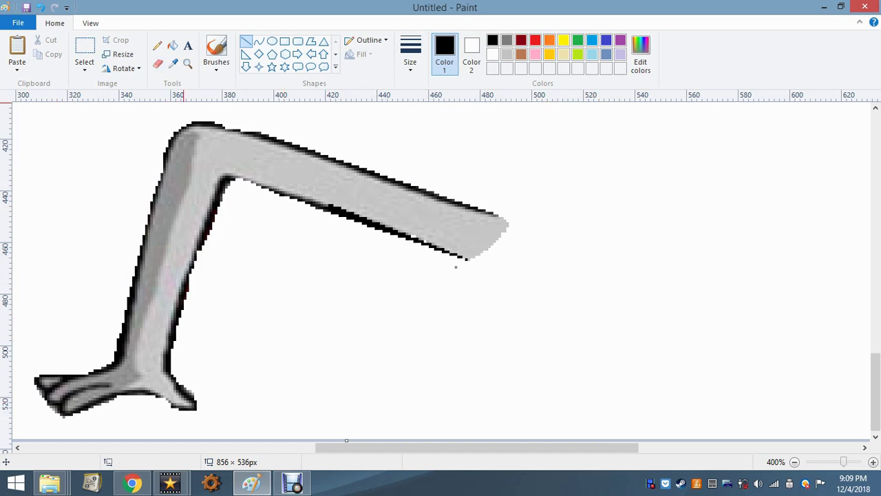
- Widen the canvas to 2022 px and stretch the face end of the creature's body horizontally across the new space
{"action": "scroll", "coordinate": [541, 389], "scroll_direction": "down", "scroll_amount": 3, "text": "ctrl"}
{"action": "scroll", "coordinate": [409, 262], "scroll_direction": "up", "scroll_amount": 1, "text": "ctrl"}
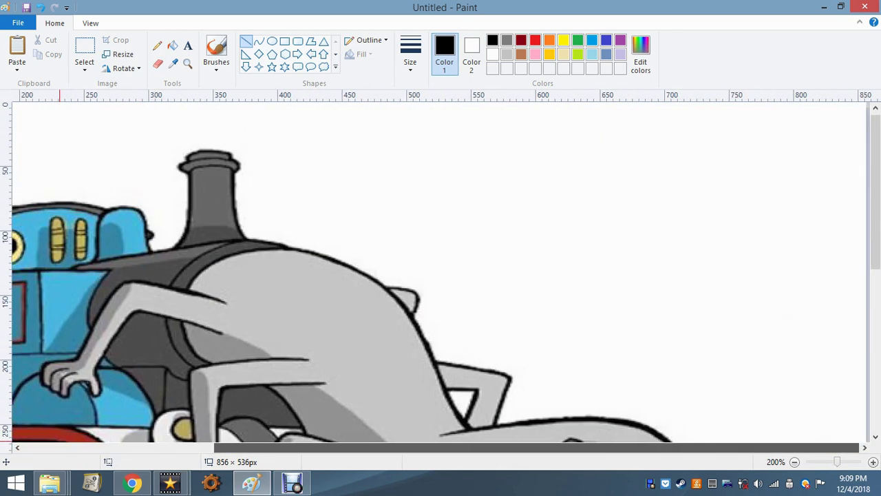
{"action": "left_click", "coordinate": [85, 50]}
{"action": "left_click_drag", "start_coordinate": [524, 135], "coordinate": [752, 335]}
{"action": "right_click", "coordinate": [682, 254]}
{"action": "left_click", "coordinate": [714, 277]}
{"action": "left_click", "coordinate": [508, 433]}
{"action": "scroll", "coordinate": [397, 254], "scroll_direction": "down", "scroll_amount": 2, "text": "ctrl"}
{"action": "left_click_drag", "start_coordinate": [292, 192], "coordinate": [669, 192]}
{"action": "left_click_drag", "start_coordinate": [267, 219], "coordinate": [659, 218]}
{"action": "scroll", "coordinate": [658, 219], "scroll_direction": "up", "scroll_amount": 1, "text": "ctrl"}
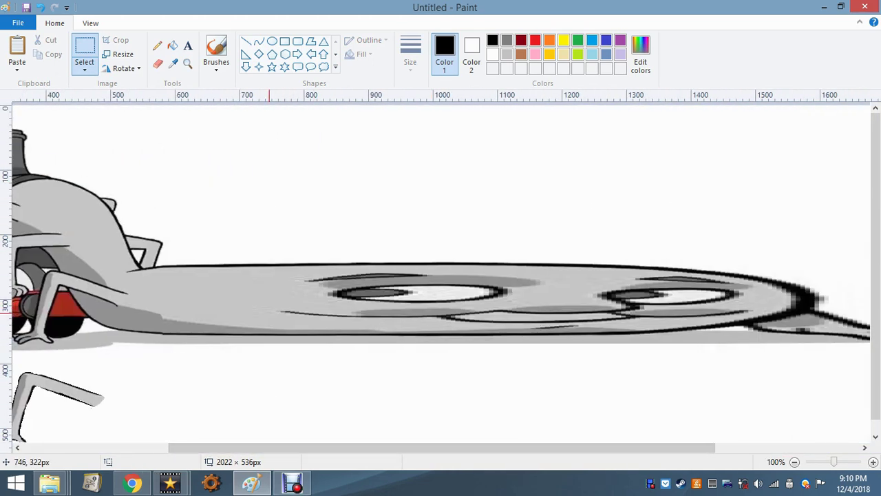
- Sample the body's light grey as both drawing colours, set the eraser size, and undo a trial stroke over the face
{"action": "left_click", "coordinate": [158, 63]}
{"action": "left_click", "coordinate": [472, 53]}
{"action": "left_click", "coordinate": [173, 63]}
{"action": "left_click", "coordinate": [182, 291]}
{"action": "left_click", "coordinate": [172, 63]}
{"action": "right_click", "coordinate": [181, 291]}
{"action": "left_click", "coordinate": [410, 55]}
{"action": "left_click", "coordinate": [440, 168]}
{"action": "left_click_drag", "start_coordinate": [343, 282], "coordinate": [366, 271]}
{"action": "key", "text": "ctrl+z"}
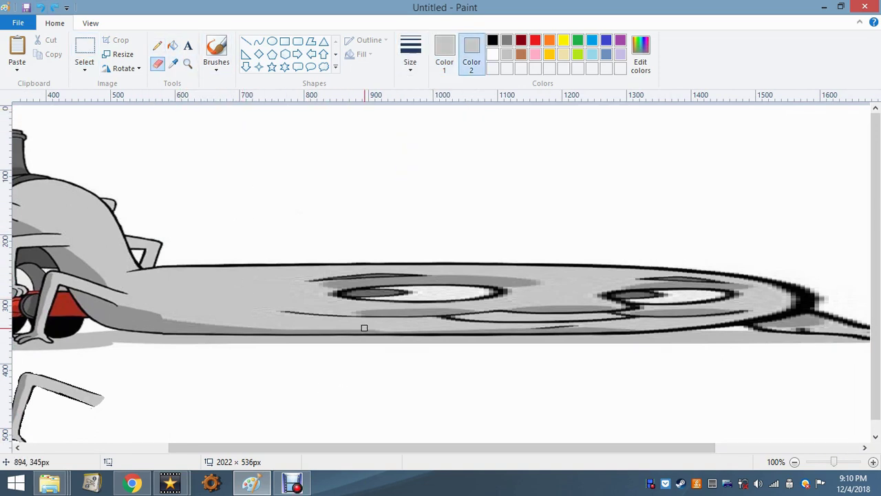
- Remove the first stretched eye and its surrounding facial lines by replacing a free-form area with the body grey
{"action": "left_click", "coordinate": [872, 462]}
{"action": "left_click_drag", "start_coordinate": [398, 448], "coordinate": [516, 447]}
{"action": "scroll", "coordinate": [515, 358], "scroll_direction": "down", "scroll_amount": 3}
{"action": "mouse_move", "coordinate": [238, 286]}
{"action": "left_mouse_down"}
{"action": "mouse_move", "coordinate": [350, 279]}
{"action": "mouse_move", "coordinate": [672, 290]}
{"action": "mouse_move", "coordinate": [289, 303]}
{"action": "left_mouse_up"}
{"action": "scroll", "coordinate": [289, 302], "scroll_direction": "down", "scroll_amount": 3}
{"action": "left_click", "coordinate": [84, 52]}
{"action": "left_click", "coordinate": [84, 68]}
{"action": "left_click", "coordinate": [123, 112]}
{"action": "mouse_move", "coordinate": [255, 202]}
{"action": "left_mouse_down"}
{"action": "mouse_move", "coordinate": [447, 301]}
{"action": "mouse_move", "coordinate": [537, 194]}
{"action": "left_mouse_up"}
{"action": "key", "text": "Delete"}
- Replace the second eye and the remaining mouth lines with the body grey using a free-form selection
{"action": "scroll", "coordinate": [158, 181], "scroll_direction": "right", "scroll_amount": 10}
{"action": "mouse_move", "coordinate": [158, 181]}
{"action": "left_mouse_down"}
{"action": "mouse_move", "coordinate": [195, 186]}
{"action": "mouse_move", "coordinate": [323, 285]}
{"action": "mouse_move", "coordinate": [57, 259]}
{"action": "mouse_move", "coordinate": [37, 308]}
{"action": "left_mouse_up"}
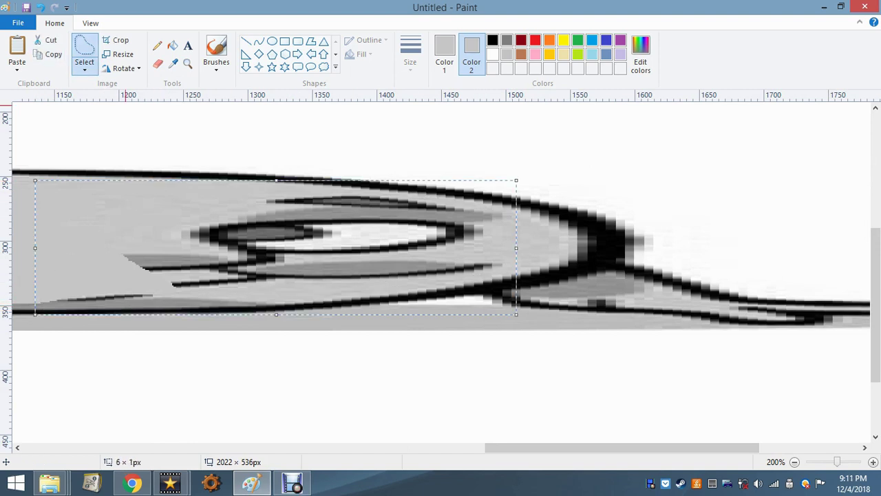
{"action": "key", "text": "Delete"}
- Set the drawing colours to black and white and repair the gap in the body's lower outline with a black line
{"action": "left_click", "coordinate": [158, 46]}
{"action": "left_click", "coordinate": [444, 53]}
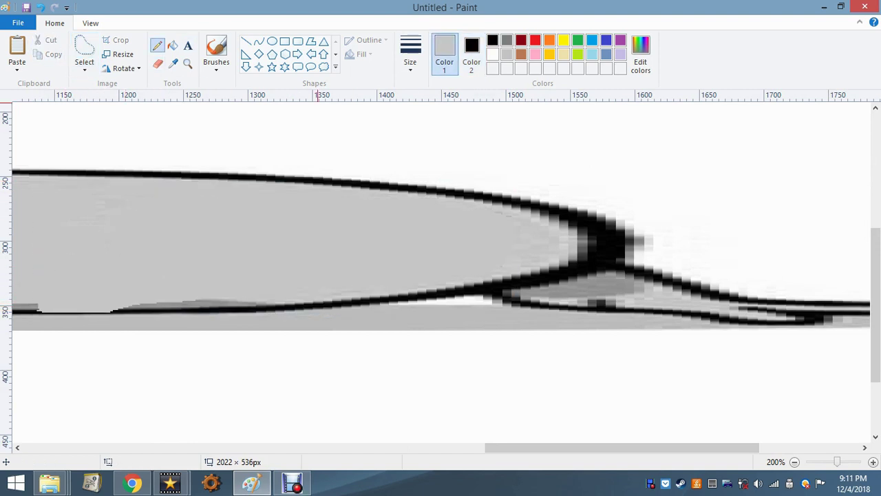
{"action": "left_click", "coordinate": [493, 40]}
{"action": "left_click", "coordinate": [471, 53]}
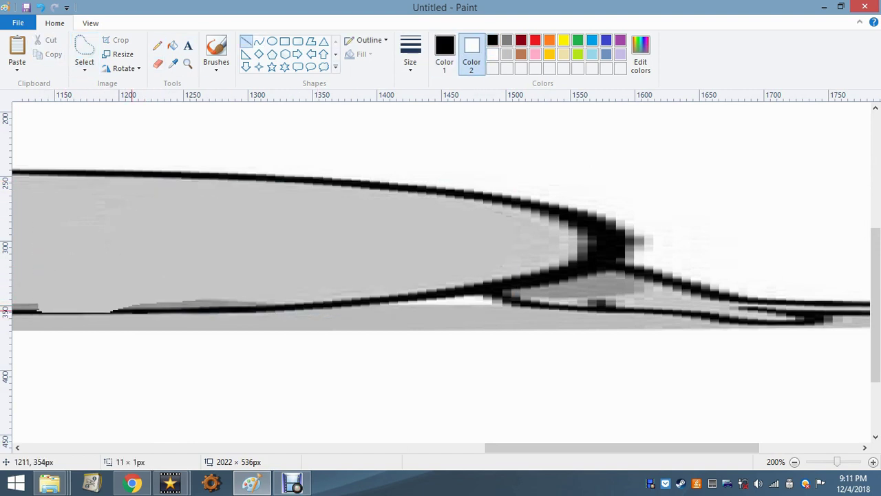
- Cut away the stretched hand that extends beyond the body's pointed tip
{"action": "scroll", "coordinate": [190, 389], "scroll_direction": "right", "scroll_amount": 10}
{"action": "left_click", "coordinate": [84, 47]}
{"action": "mouse_move", "coordinate": [419, 252]}
{"action": "left_mouse_down"}
{"action": "mouse_move", "coordinate": [826, 350]}
{"action": "mouse_move", "coordinate": [413, 244]}
{"action": "left_mouse_up"}
{"action": "left_click", "coordinate": [50, 39]}
{"action": "left_click_drag", "start_coordinate": [668, 448], "coordinate": [687, 448]}
{"action": "mouse_move", "coordinate": [686, 264]}
{"action": "left_mouse_down"}
{"action": "mouse_move", "coordinate": [112, 314]}
{"action": "mouse_move", "coordinate": [189, 293]}
{"action": "mouse_move", "coordinate": [310, 232]}
{"action": "mouse_move", "coordinate": [679, 234]}
{"action": "mouse_move", "coordinate": [693, 265]}
{"action": "left_mouse_up"}
{"action": "left_click", "coordinate": [51, 39]}
- Copy the separate leg with a rectangular selection and place the copy on the near side of the body
{"action": "left_click_drag", "start_coordinate": [635, 448], "coordinate": [401, 448]}
{"action": "left_click", "coordinate": [794, 461]}
{"action": "left_click", "coordinate": [794, 462]}
{"action": "left_click", "coordinate": [84, 46]}
{"action": "left_click", "coordinate": [84, 67]}
{"action": "left_click", "coordinate": [117, 99]}
{"action": "left_click_drag", "start_coordinate": [118, 232], "coordinate": [147, 239]}
{"action": "left_click_drag", "start_coordinate": [202, 235], "coordinate": [111, 278]}
{"action": "left_click", "coordinate": [52, 55]}
{"action": "left_click", "coordinate": [17, 47]}
{"action": "left_click_drag", "start_coordinate": [66, 128], "coordinate": [397, 215]}
- Paste five more leg copies along the body using transparent selection, and extend the canvas height to 938 px
{"action": "left_click", "coordinate": [85, 67]}
{"action": "left_click", "coordinate": [117, 188]}
{"action": "left_click", "coordinate": [17, 47]}
{"action": "left_click", "coordinate": [18, 47]}
{"action": "left_click", "coordinate": [18, 47]}
{"action": "left_click", "coordinate": [17, 47]}
{"action": "key", "text": "ctrl+v"}
{"action": "left_click_drag", "start_coordinate": [74, 124], "coordinate": [455, 206]}
{"action": "left_click", "coordinate": [427, 330]}
{"action": "left_click_drag", "start_coordinate": [342, 280], "coordinate": [343, 409]}
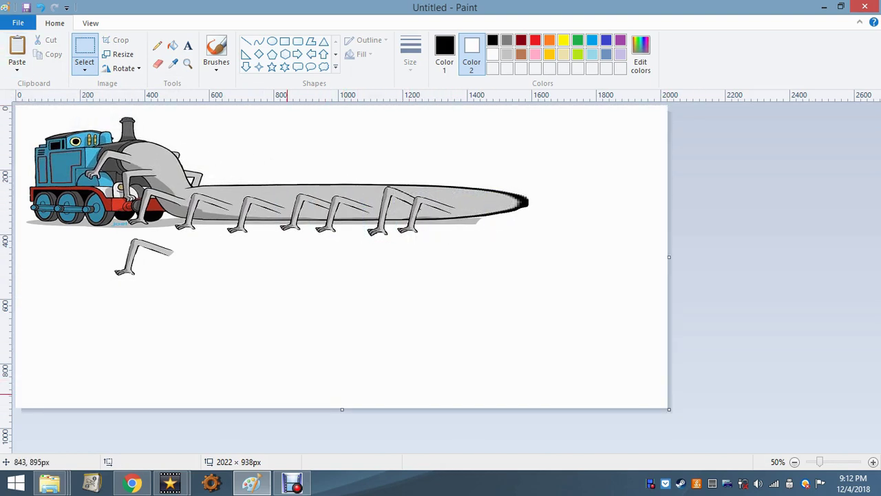
- Try to place a small copy of the separate leg's knee against the body's upper edge
{"action": "left_click", "coordinate": [873, 462]}
{"action": "left_click_drag", "start_coordinate": [274, 387], "coordinate": [274, 387]}
{"action": "left_click", "coordinate": [48, 54]}
{"action": "left_click", "coordinate": [17, 46]}
{"action": "left_click_drag", "start_coordinate": [39, 129], "coordinate": [481, 261]}
- Copy a wider knee section of the separate leg and place it against the body's upper edge as a far-side leg
{"action": "left_click", "coordinate": [84, 63]}
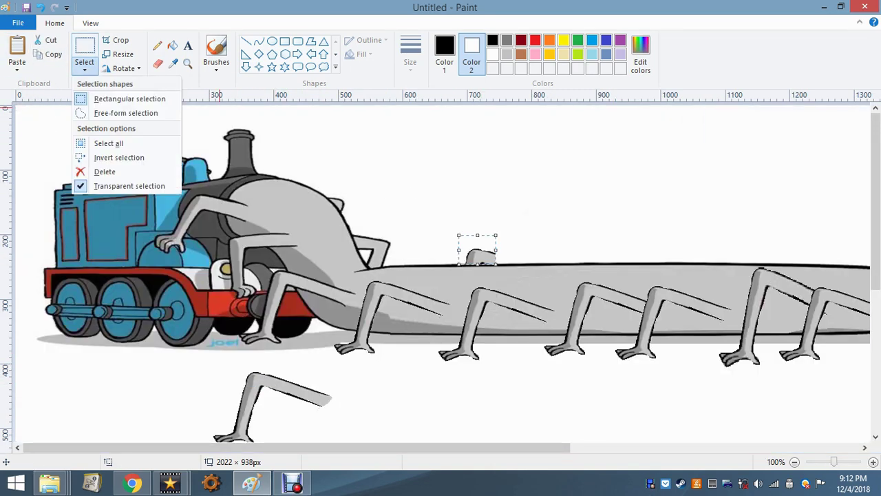
{"action": "left_click", "coordinate": [130, 98]}
{"action": "left_click_drag", "start_coordinate": [316, 387], "coordinate": [326, 389]}
{"action": "left_click", "coordinate": [48, 54]}
{"action": "left_click", "coordinate": [17, 47]}
{"action": "left_click_drag", "start_coordinate": [91, 123], "coordinate": [485, 254]}
- Paste five more copies of the knee section, spaced along the body's upper edge towards its tip
{"action": "left_click_drag", "start_coordinate": [440, 448], "coordinate": [553, 448]}
{"action": "left_click", "coordinate": [18, 47]}
{"action": "left_click_drag", "start_coordinate": [62, 127], "coordinate": [366, 257]}
{"action": "left_click_drag", "start_coordinate": [344, 447], "coordinate": [441, 448]}
{"action": "left_click", "coordinate": [17, 47]}
{"action": "left_click_drag", "start_coordinate": [65, 122], "coordinate": [393, 241]}
{"action": "key", "text": "ctrl+v"}
{"action": "left_click", "coordinate": [17, 47]}
{"action": "left_click_drag", "start_coordinate": [77, 128], "coordinate": [476, 257]}
{"action": "left_click", "coordinate": [17, 47]}
{"action": "left_click_drag", "start_coordinate": [58, 125], "coordinate": [540, 260]}
- Restore the body's upper outline beneath the last knee with a straight black line
{"action": "left_click", "coordinate": [873, 462]}
{"action": "left_click_drag", "start_coordinate": [413, 447], "coordinate": [608, 447]}
{"action": "scroll", "coordinate": [477, 203], "scroll_direction": "down", "scroll_amount": 2}
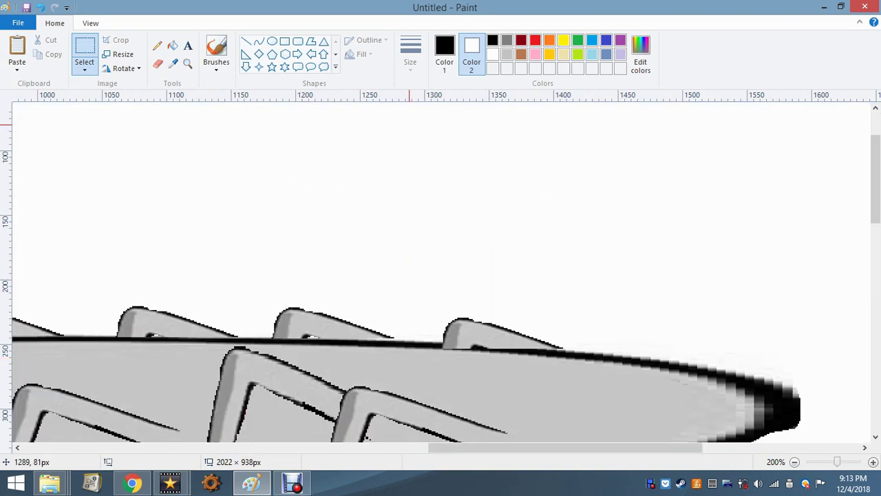
{"action": "left_click", "coordinate": [158, 45]}
{"action": "left_click", "coordinate": [246, 41]}
{"action": "left_click_drag", "start_coordinate": [435, 345], "coordinate": [560, 354]}
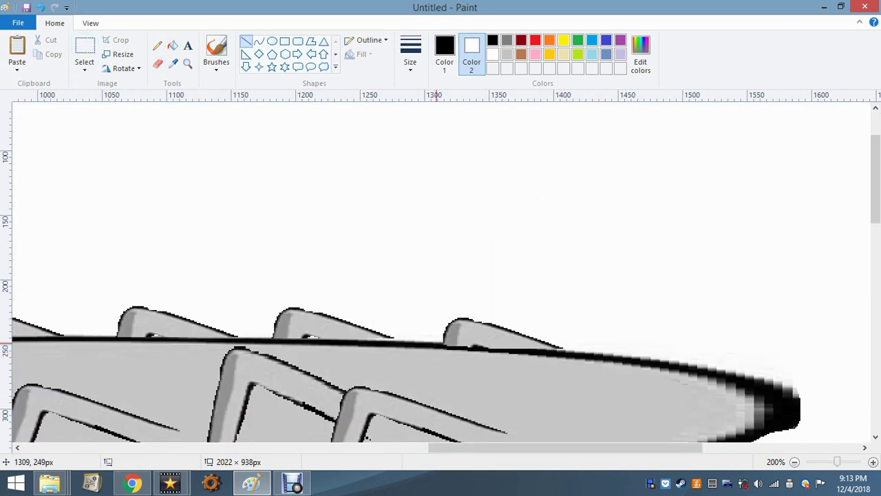
- Cut the spare leg from the empty area below the train
{"action": "scroll", "coordinate": [552, 351], "scroll_direction": "down", "scroll_amount": 3}
{"action": "scroll", "coordinate": [553, 351], "scroll_direction": "left", "scroll_amount": 10}
{"action": "left_click", "coordinate": [84, 49]}
{"action": "left_click_drag", "start_coordinate": [121, 270], "coordinate": [456, 465]}
{"action": "right_click", "coordinate": [311, 192]}
{"action": "left_click", "coordinate": [338, 197]}
- Extend the ground shadow beneath the body's tip with ellipses drawn and filled in a sampled grey
{"action": "mouse_move", "coordinate": [275, 447]}
{"action": "left_mouse_down"}
{"action": "mouse_move", "coordinate": [660, 447]}
{"action": "mouse_move", "coordinate": [499, 448]}
{"action": "mouse_move", "coordinate": [630, 447]}
{"action": "mouse_move", "coordinate": [557, 448]}
{"action": "left_mouse_up"}
{"action": "scroll", "coordinate": [661, 396], "scroll_direction": "up", "scroll_amount": 2}
{"action": "left_click", "coordinate": [172, 63]}
{"action": "left_click", "coordinate": [288, 218]}
{"action": "left_click", "coordinate": [272, 40]}
{"action": "left_click_drag", "start_coordinate": [626, 305], "coordinate": [811, 337]}
{"action": "left_click_drag", "start_coordinate": [618, 304], "coordinate": [759, 333]}
{"action": "left_click", "coordinate": [173, 45]}
{"action": "left_click", "coordinate": [661, 320]}
{"action": "left_click", "coordinate": [623, 313]}
{"action": "left_click", "coordinate": [786, 324]}
- Fill the small white gaps in the extended shadow with the Pencil tool
{"action": "left_click", "coordinate": [217, 48]}
{"action": "left_click", "coordinate": [158, 45]}
{"action": "left_click", "coordinate": [410, 55]}
{"action": "left_click", "coordinate": [439, 90]}
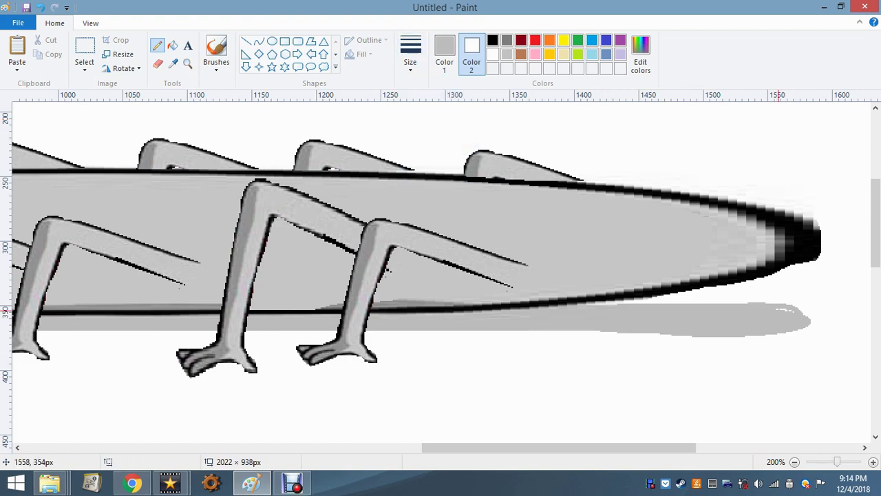
- Sketch a freehand grey head outline rising above the body's pointed tip
{"action": "left_click", "coordinate": [794, 462]}
{"action": "left_click", "coordinate": [795, 462]}
{"action": "left_click", "coordinate": [794, 462]}
{"action": "left_click", "coordinate": [872, 462]}
{"action": "left_click", "coordinate": [872, 462]}
{"action": "left_click_drag", "start_coordinate": [482, 447], "coordinate": [723, 448]}
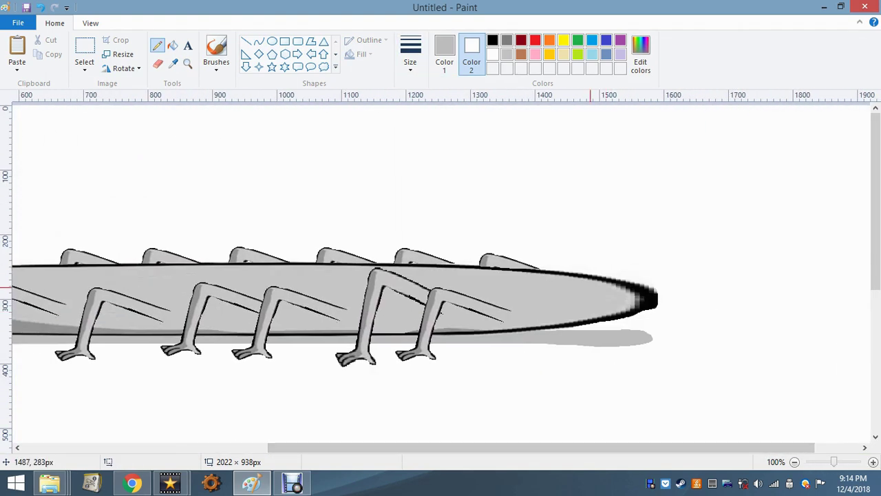
{"action": "left_click_drag", "start_coordinate": [555, 183], "coordinate": [634, 292]}
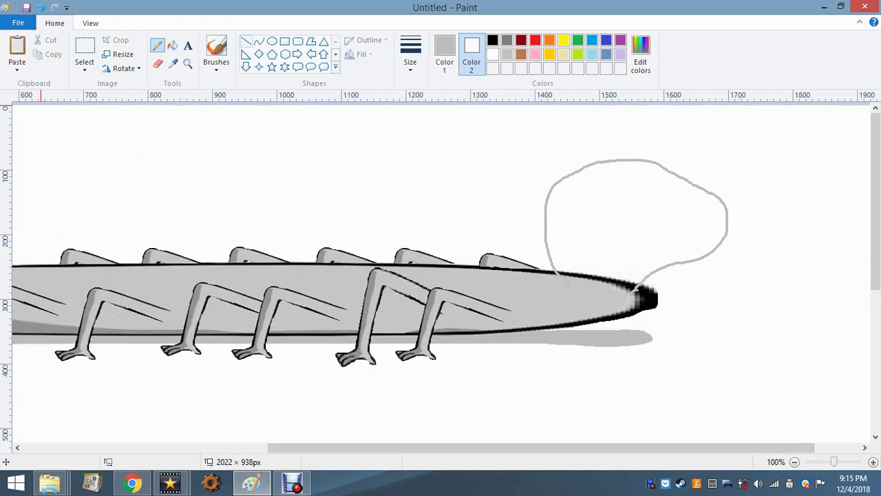
- Cover the body's upper outline beneath the sketched head with a grey line about 112 × 16 px in extent
{"action": "left_click", "coordinate": [245, 41]}
{"action": "left_click_drag", "start_coordinate": [556, 269], "coordinate": [635, 283]}
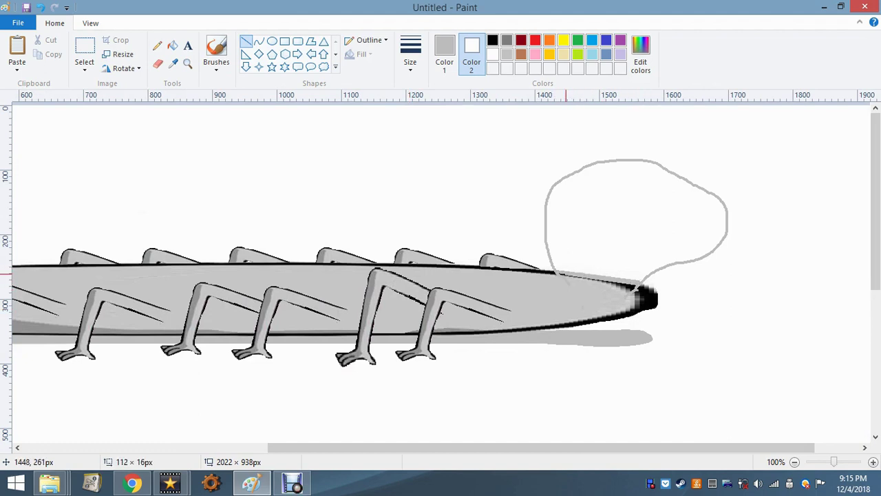
{"action": "left_click", "coordinate": [172, 45]}
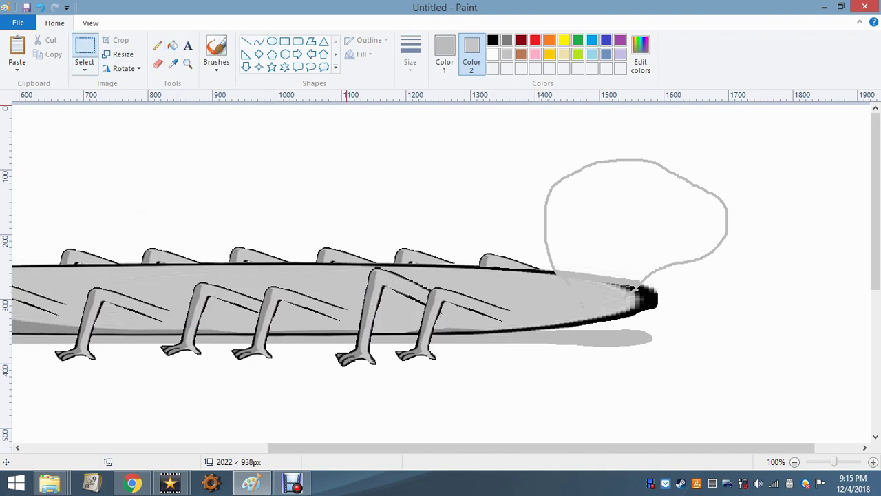
- Turn a free-form area around the sketched head into solid grey by deleting it with grey as the background colour
{"action": "left_click", "coordinate": [84, 65]}
{"action": "left_click", "coordinate": [126, 113]}
{"action": "mouse_move", "coordinate": [571, 283]}
{"action": "left_mouse_down"}
{"action": "mouse_move", "coordinate": [555, 186]}
{"action": "mouse_move", "coordinate": [772, 231]}
{"action": "mouse_move", "coordinate": [653, 291]}
{"action": "mouse_move", "coordinate": [592, 297]}
{"action": "left_mouse_up"}
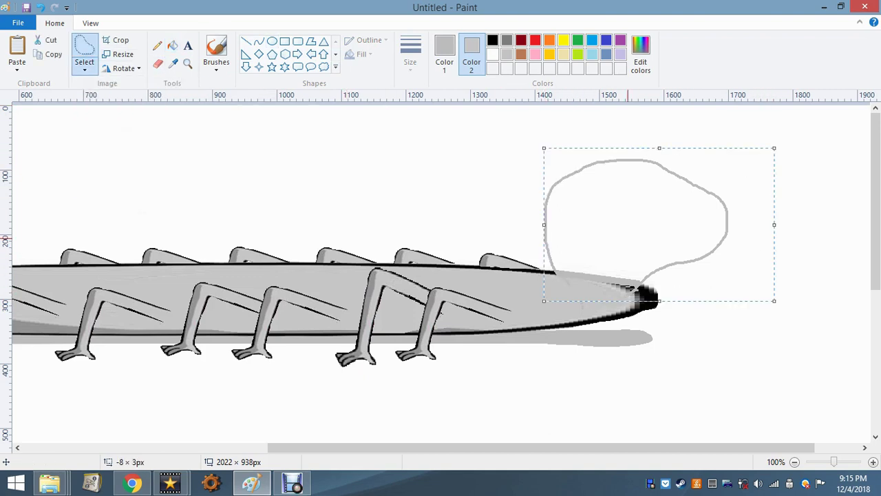
{"action": "key", "text": "Delete"}
- Try a black ellipse outline about 360 × 209 px over the grey head, and undo both the ellipse and the grey area
{"action": "left_click_drag", "start_coordinate": [727, 447], "coordinate": [774, 447]}
{"action": "left_click", "coordinate": [272, 41]}
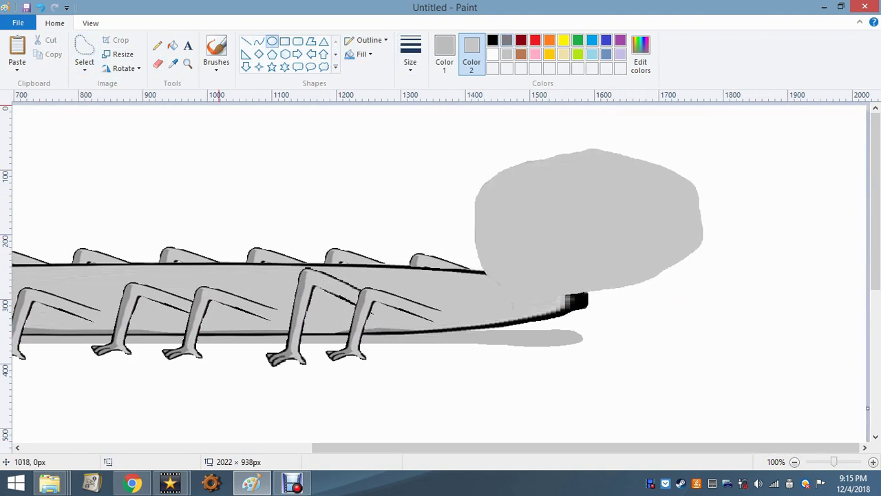
{"action": "mouse_move", "coordinate": [463, 131]}
{"action": "left_mouse_down"}
{"action": "mouse_move", "coordinate": [739, 308]}
{"action": "mouse_move", "coordinate": [457, 130]}
{"action": "mouse_move", "coordinate": [680, 231]}
{"action": "mouse_move", "coordinate": [510, 174]}
{"action": "left_mouse_up"}
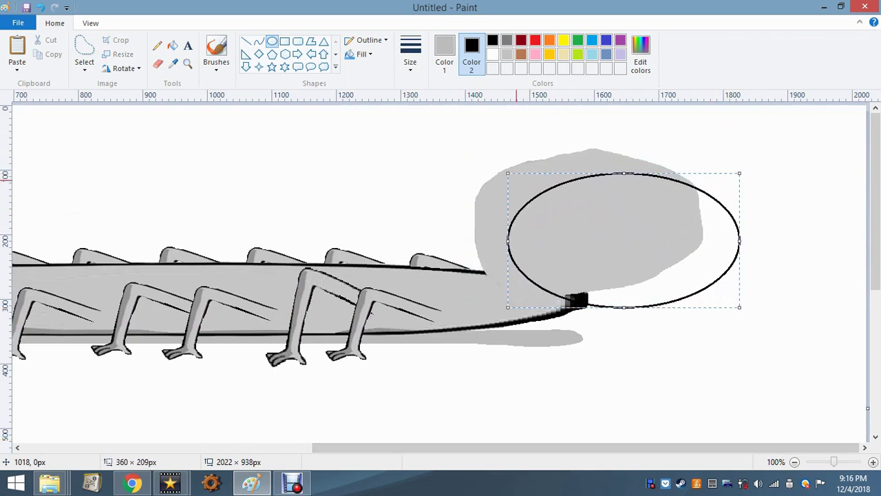
{"action": "left_click", "coordinate": [411, 55]}
{"action": "left_click", "coordinate": [439, 168]}
{"action": "left_click_drag", "start_coordinate": [557, 231], "coordinate": [517, 219]}
{"action": "left_click", "coordinate": [519, 378]}
{"action": "key", "text": "ctrl+z"}
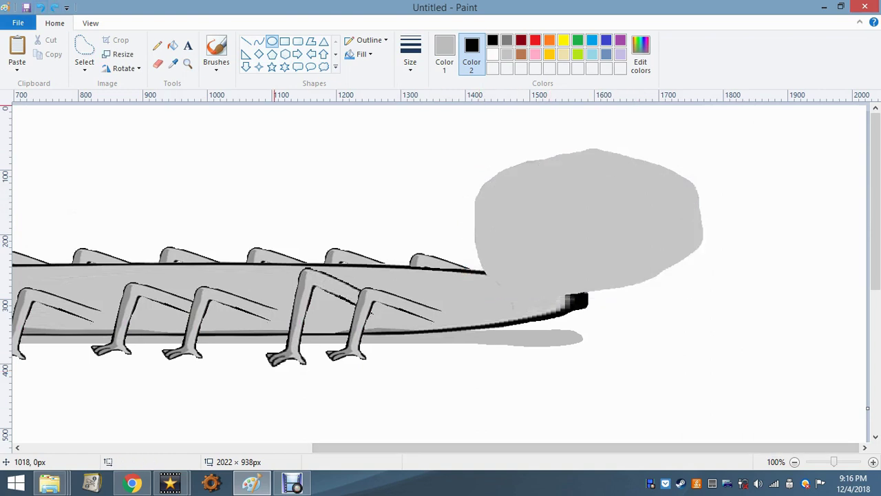
{"action": "key", "text": "ctrl+z"}
- Delete a free-form area containing the head sketch and the body's black tip, leaving a white background
{"action": "left_click", "coordinate": [84, 48]}
{"action": "left_click_drag", "start_coordinate": [493, 289], "coordinate": [694, 241]}
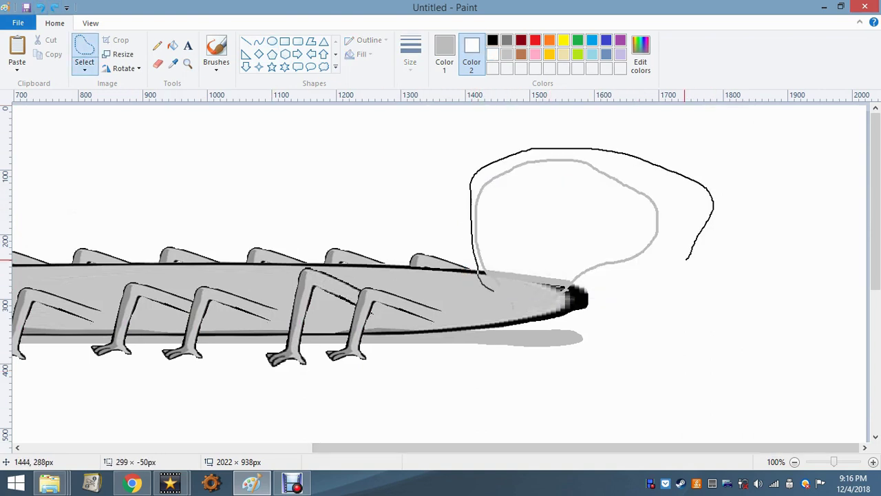
{"action": "key", "text": "Delete"}
- Draw a thick black ellipse outline about 345 px wide over the open end of the body as the head
{"action": "left_click", "coordinate": [284, 42]}
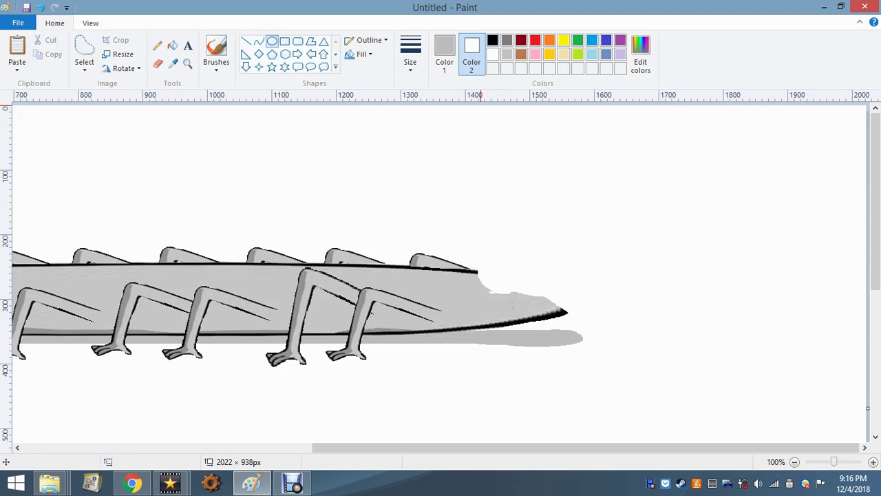
{"action": "left_click", "coordinate": [444, 51]}
{"action": "left_click_drag", "start_coordinate": [460, 150], "coordinate": [681, 316]}
- Fill the head ellipse and the outline overlapping the neck with grey sampled from the body
{"action": "left_click", "coordinate": [157, 45]}
{"action": "scroll", "coordinate": [704, 394], "scroll_direction": "up", "scroll_amount": 1}
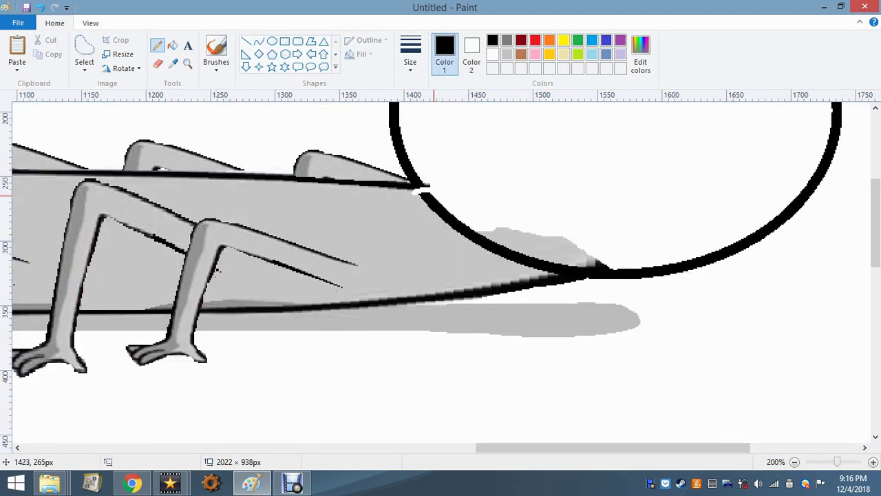
{"action": "left_click", "coordinate": [173, 63]}
{"action": "left_click", "coordinate": [248, 205]}
{"action": "left_click", "coordinate": [173, 45]}
{"action": "left_click", "coordinate": [500, 250]}
{"action": "left_click", "coordinate": [590, 238]}
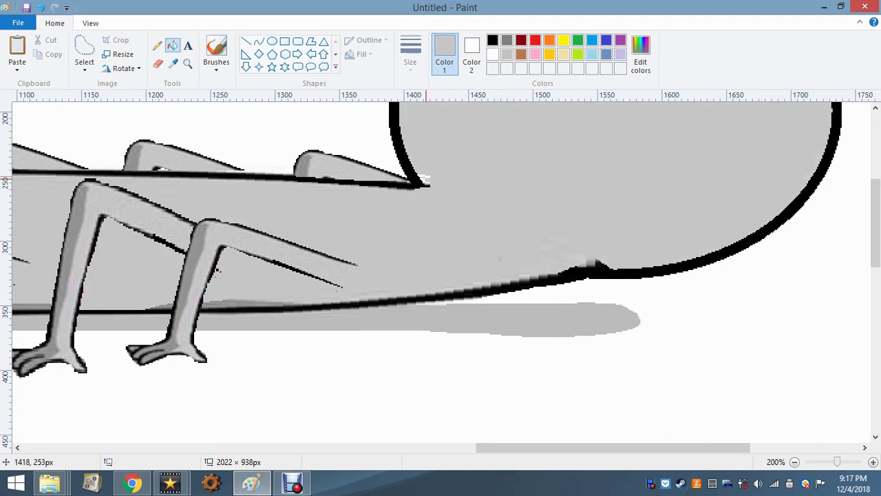
{"action": "scroll", "coordinate": [425, 180], "scroll_direction": "right", "scroll_amount": 5}
{"action": "scroll", "coordinate": [424, 180], "scroll_direction": "up", "scroll_amount": 3}
{"action": "left_click", "coordinate": [292, 481]}
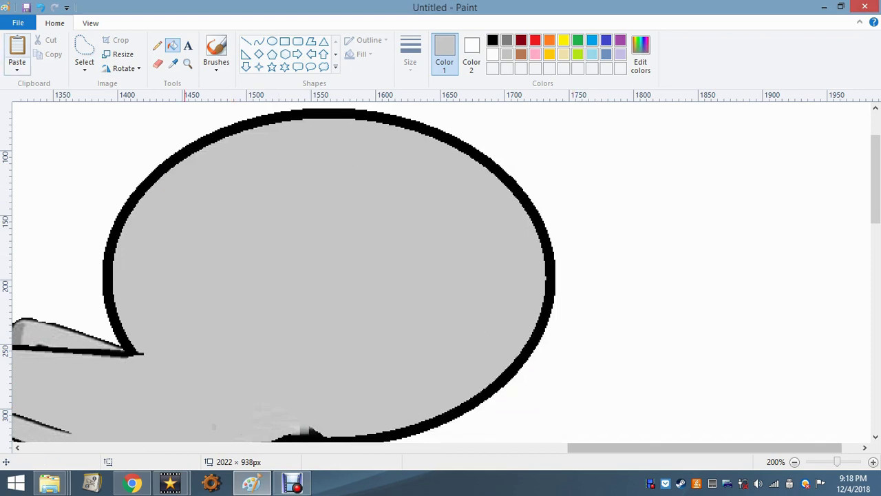
{"action": "key", "text": "ctrl+v"}
{"action": "scroll", "coordinate": [440, 275], "scroll_direction": "down", "scroll_amount": 4}
{"action": "left_click", "coordinate": [872, 462]}
{"action": "key", "text": "ctrl+z"}
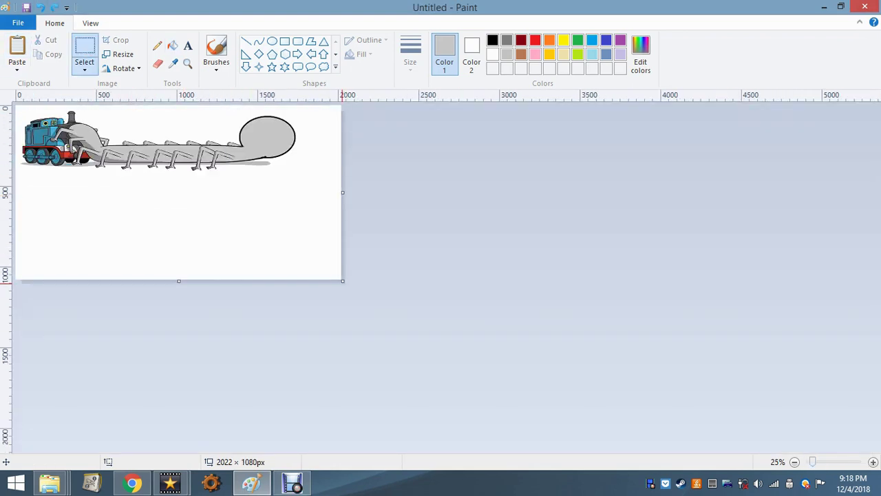
- Paste the face picture below the creature on a canvas enlarged to 4364 × 2416 px and shrink it to about 324 × 232 px
{"action": "left_click_drag", "start_coordinate": [343, 281], "coordinate": [719, 494]}
{"action": "key", "text": "ctrl+v"}
{"action": "left_click_drag", "start_coordinate": [162, 159], "coordinate": [290, 282]}
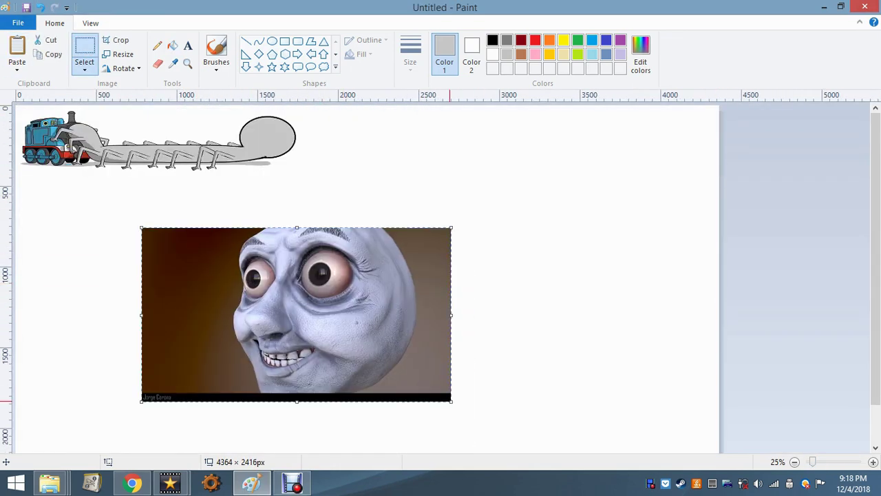
{"action": "left_click_drag", "start_coordinate": [228, 263], "coordinate": [248, 276]}
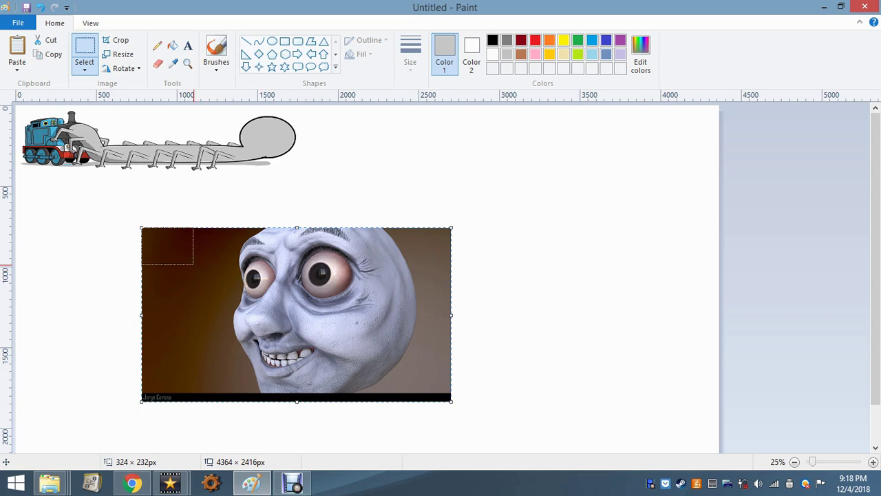
{"action": "left_click_drag", "start_coordinate": [193, 264], "coordinate": [194, 264]}
- Cut the face out of its picture with a free-form selection along its contour and move it onto the blank canvas beside it
{"action": "left_click", "coordinate": [873, 462]}
{"action": "left_click_drag", "start_coordinate": [876, 206], "coordinate": [876, 241]}
{"action": "left_click", "coordinate": [872, 462]}
{"action": "left_click", "coordinate": [873, 462]}
{"action": "left_click_drag", "start_coordinate": [130, 447], "coordinate": [341, 448]}
{"action": "left_click_drag", "start_coordinate": [875, 165], "coordinate": [875, 217]}
{"action": "left_click_drag", "start_coordinate": [306, 448], "coordinate": [211, 447]}
{"action": "left_click_drag", "start_coordinate": [876, 216], "coordinate": [875, 228]}
{"action": "left_click", "coordinate": [84, 66]}
{"action": "left_click", "coordinate": [121, 115]}
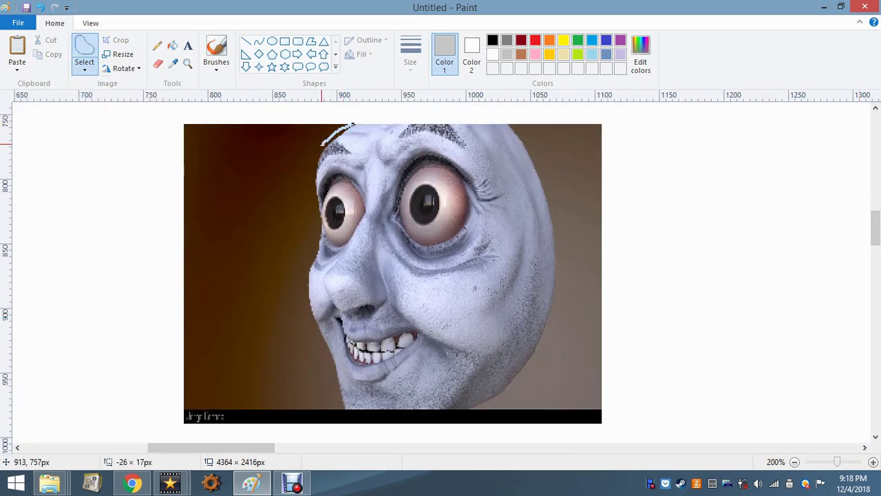
{"action": "mouse_move", "coordinate": [336, 369]}
{"action": "left_mouse_down"}
{"action": "mouse_move", "coordinate": [550, 333]}
{"action": "mouse_move", "coordinate": [344, 124]}
{"action": "mouse_move", "coordinate": [353, 125]}
{"action": "left_mouse_up"}
{"action": "left_click", "coordinate": [120, 145]}
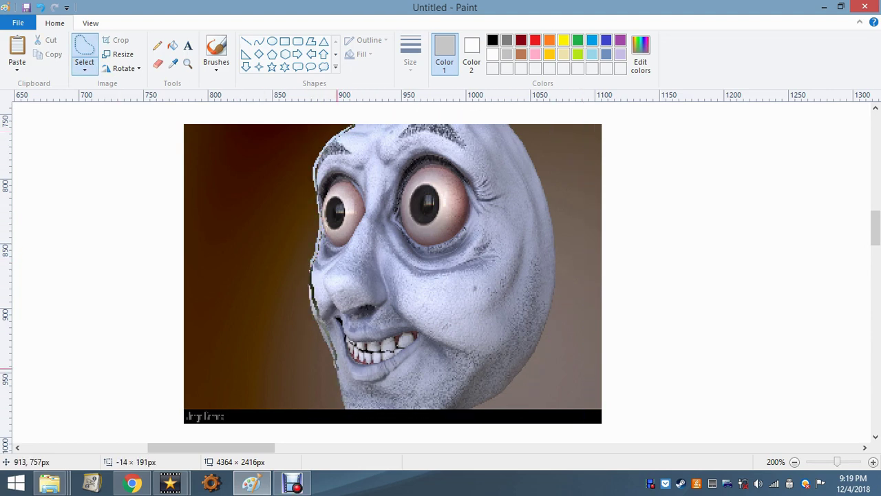
{"action": "left_click_drag", "start_coordinate": [558, 202], "coordinate": [344, 127]}
{"action": "left_click_drag", "start_coordinate": [440, 275], "coordinate": [763, 275]}
- Delete the leftover brown background of the face picture with a rectangular selection
{"action": "left_click", "coordinate": [85, 69]}
{"action": "left_click", "coordinate": [117, 112]}
{"action": "left_click_drag", "start_coordinate": [167, 112], "coordinate": [609, 435]}
{"action": "key", "text": "Delete"}
- Try a grey ellipse outline about 209 × 248 px around the face, and undo it
{"action": "left_click_drag", "start_coordinate": [211, 447], "coordinate": [269, 448]}
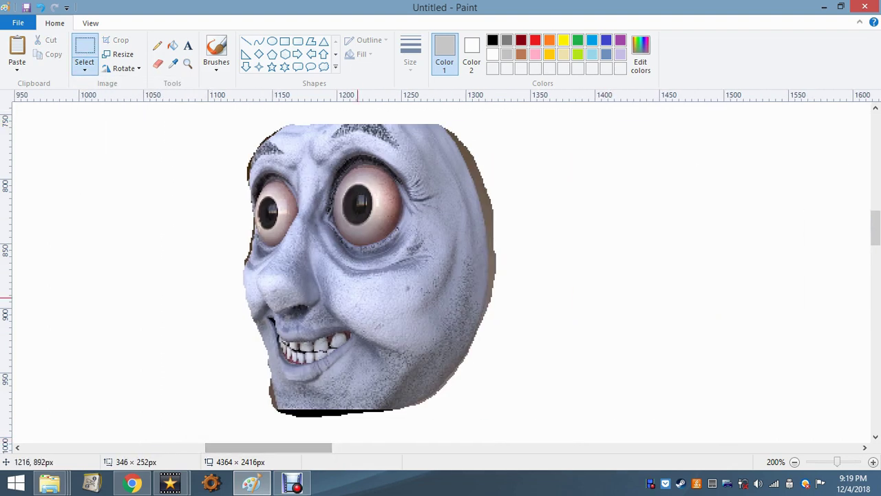
{"action": "left_click", "coordinate": [272, 41]}
{"action": "left_click_drag", "start_coordinate": [556, 120], "coordinate": [825, 437]}
{"action": "left_click_drag", "start_coordinate": [669, 179], "coordinate": [337, 157]}
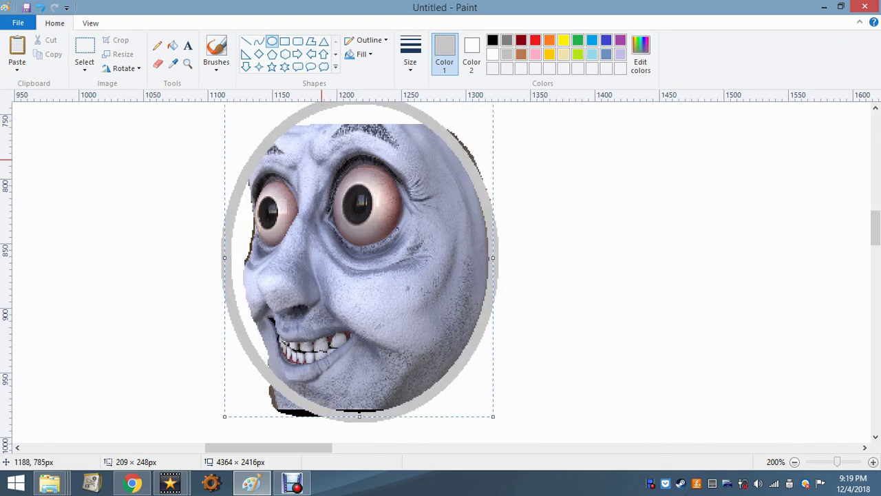
{"action": "left_click_drag", "start_coordinate": [224, 257], "coordinate": [171, 258]}
{"action": "left_click", "coordinate": [40, 7]}
{"action": "left_click", "coordinate": [40, 8]}
{"action": "left_click", "coordinate": [55, 7]}
- Erase the brown fringe along the right edge of the face
{"action": "left_click_drag", "start_coordinate": [434, 110], "coordinate": [585, 302]}
{"action": "left_click_drag", "start_coordinate": [441, 105], "coordinate": [441, 422]}
{"action": "mouse_move", "coordinate": [438, 310]}
{"action": "left_mouse_down"}
{"action": "mouse_move", "coordinate": [510, 244]}
{"action": "mouse_move", "coordinate": [650, 238]}
{"action": "left_mouse_up"}
{"action": "left_click", "coordinate": [40, 7]}
{"action": "mouse_move", "coordinate": [425, 106]}
{"action": "left_mouse_down"}
{"action": "mouse_move", "coordinate": [438, 416]}
{"action": "mouse_move", "coordinate": [428, 428]}
{"action": "left_mouse_up"}
{"action": "left_click_drag", "start_coordinate": [432, 323], "coordinate": [516, 237]}
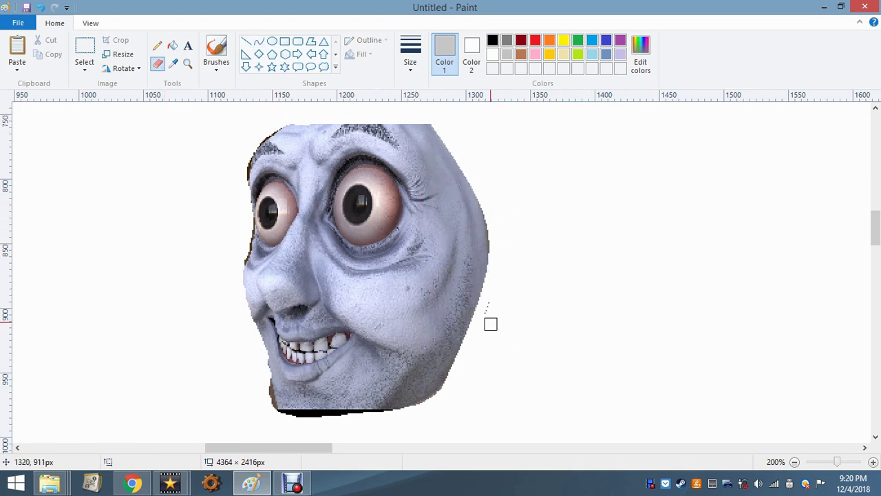
- Select the cut-out face with a rectangular selection and flip it horizontally
{"action": "left_click", "coordinate": [85, 49]}
{"action": "left_click_drag", "start_coordinate": [216, 106], "coordinate": [512, 422]}
{"action": "right_click", "coordinate": [403, 248]}
{"action": "mouse_move", "coordinate": [434, 414]}
{"action": "left_click", "coordinate": [533, 402]}
- Move the flipped face onto the grey ellipse head at the end of the body
{"action": "left_click", "coordinate": [794, 461]}
{"action": "left_click", "coordinate": [794, 462]}
{"action": "left_click", "coordinate": [794, 462]}
{"action": "left_click_drag", "start_coordinate": [876, 250], "coordinate": [875, 212]}
{"action": "left_click_drag", "start_coordinate": [170, 211], "coordinate": [236, 274]}
{"action": "left_click_drag", "start_coordinate": [203, 242], "coordinate": [256, 134]}
{"action": "left_click", "coordinate": [289, 250]}
{"action": "left_click", "coordinate": [872, 462]}
{"action": "left_click", "coordinate": [872, 462]}
{"action": "left_click_drag", "start_coordinate": [198, 447], "coordinate": [356, 446]}
{"action": "left_click_drag", "start_coordinate": [471, 252], "coordinate": [500, 254]}
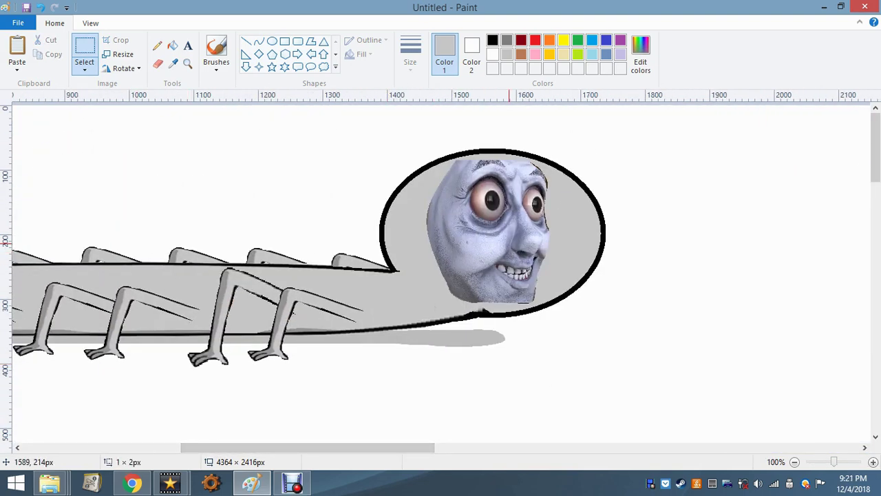
- Select the whole creature with its face and move it down and slightly right, making room above the head
{"action": "left_click", "coordinate": [794, 462]}
{"action": "left_click", "coordinate": [794, 462]}
{"action": "left_click", "coordinate": [794, 462]}
{"action": "left_click_drag", "start_coordinate": [203, 174], "coordinate": [15, 106]}
{"action": "left_click_drag", "start_coordinate": [114, 163], "coordinate": [135, 233]}
- Paste the black hat picture and place it in the blank area above the creature's body
{"action": "left_click", "coordinate": [872, 461]}
{"action": "left_click", "coordinate": [873, 462]}
{"action": "left_click_drag", "start_coordinate": [475, 447], "coordinate": [570, 447]}
{"action": "left_click_drag", "start_coordinate": [876, 181], "coordinate": [875, 214]}
{"action": "left_click_drag", "start_coordinate": [593, 447], "coordinate": [611, 447]}
{"action": "left_click", "coordinate": [292, 483]}
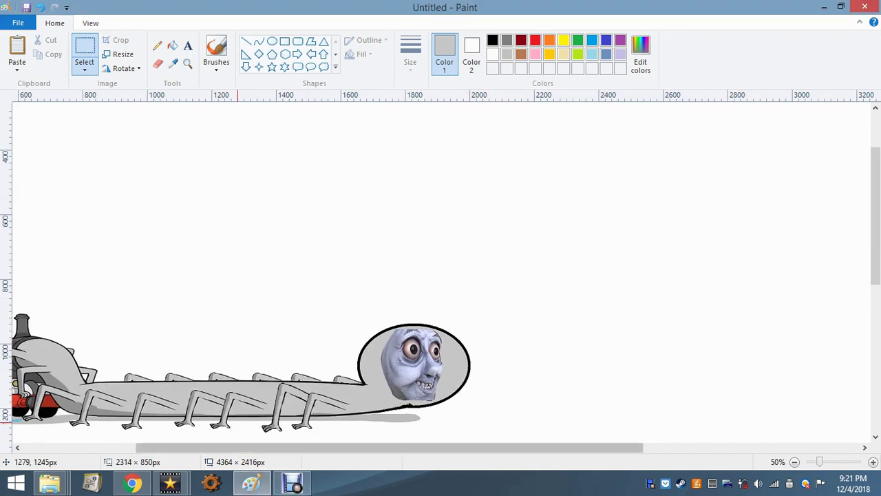
{"action": "left_click", "coordinate": [292, 483]}
{"action": "left_click", "coordinate": [17, 47]}
{"action": "left_click_drag", "start_coordinate": [48, 134], "coordinate": [310, 223]}
- Outline the black hat with a free-form selection to separate it from its picture
{"action": "left_click", "coordinate": [873, 462]}
{"action": "left_click", "coordinate": [873, 462]}
{"action": "left_click_drag", "start_coordinate": [247, 438], "coordinate": [272, 442]}
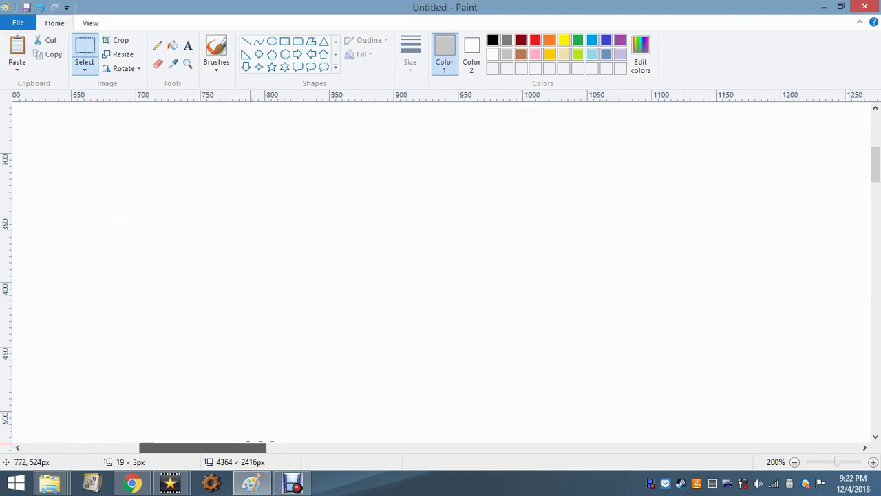
{"action": "left_click_drag", "start_coordinate": [876, 165], "coordinate": [876, 190]}
{"action": "left_click_drag", "start_coordinate": [184, 447], "coordinate": [310, 447]}
{"action": "left_click", "coordinate": [84, 69]}
{"action": "left_click", "coordinate": [131, 112]}
{"action": "mouse_move", "coordinate": [224, 337]}
{"action": "left_mouse_down"}
{"action": "mouse_move", "coordinate": [249, 372]}
{"action": "mouse_move", "coordinate": [496, 371]}
{"action": "mouse_move", "coordinate": [221, 345]}
{"action": "left_mouse_up"}
- Move the cut-out hat onto the top of the creature's head and stretch it sideways to about 280 px wide
{"action": "left_click_drag", "start_coordinate": [875, 190], "coordinate": [876, 218]}
{"action": "left_click_drag", "start_coordinate": [417, 125], "coordinate": [826, 442]}
{"action": "left_click_drag", "start_coordinate": [875, 218], "coordinate": [876, 241]}
{"action": "left_click_drag", "start_coordinate": [327, 447], "coordinate": [403, 447]}
{"action": "left_click_drag", "start_coordinate": [276, 169], "coordinate": [277, 197]}
{"action": "left_click_drag", "start_coordinate": [399, 159], "coordinate": [417, 159]}
{"action": "left_click_drag", "start_coordinate": [115, 159], "coordinate": [89, 159]}
{"action": "left_click_drag", "start_coordinate": [417, 159], "coordinate": [471, 159]}
{"action": "left_click_drag", "start_coordinate": [89, 159], "coordinate": [70, 159]}
{"action": "left_click_drag", "start_coordinate": [272, 261], "coordinate": [271, 243]}
{"action": "scroll", "coordinate": [261, 176], "scroll_direction": "down", "scroll_amount": 3}
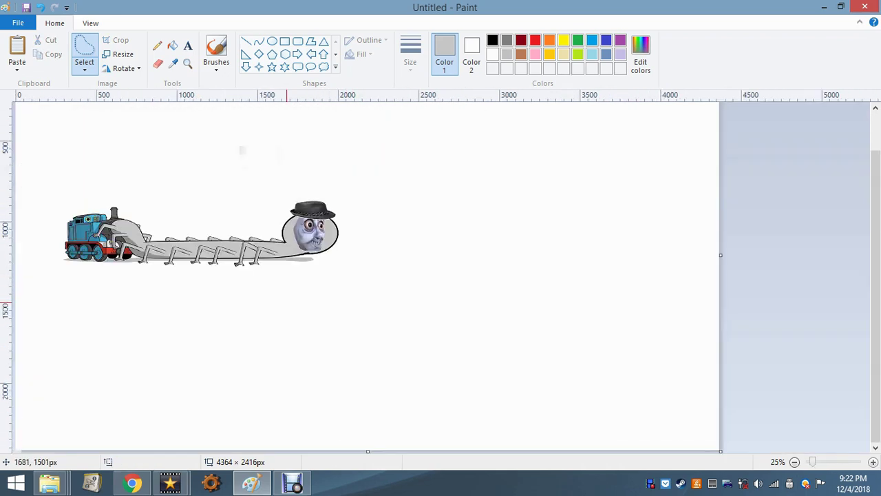
- Select the whole creature with a rectangular selection and move it to the upper-left corner of the canvas
{"action": "left_click_drag", "start_coordinate": [720, 451], "coordinate": [342, 244]}
{"action": "left_click", "coordinate": [40, 7]}
{"action": "left_click_drag", "start_coordinate": [37, 173], "coordinate": [429, 343]}
{"action": "left_click", "coordinate": [85, 67]}
{"action": "left_click", "coordinate": [129, 99]}
{"action": "left_click_drag", "start_coordinate": [34, 159], "coordinate": [406, 360]}
{"action": "left_click_drag", "start_coordinate": [180, 232], "coordinate": [140, 111]}
- Shrink the canvas to 1956 × 608 px so it fits closely around the creature
{"action": "scroll", "coordinate": [726, 386], "scroll_direction": "down", "scroll_amount": 3}
{"action": "left_click_drag", "start_coordinate": [720, 452], "coordinate": [330, 200]}
{"action": "left_click", "coordinate": [873, 462]}
{"action": "left_click", "coordinate": [872, 462]}
{"action": "left_click_drag", "start_coordinate": [275, 448], "coordinate": [373, 447]}
{"action": "left_click", "coordinate": [794, 462]}
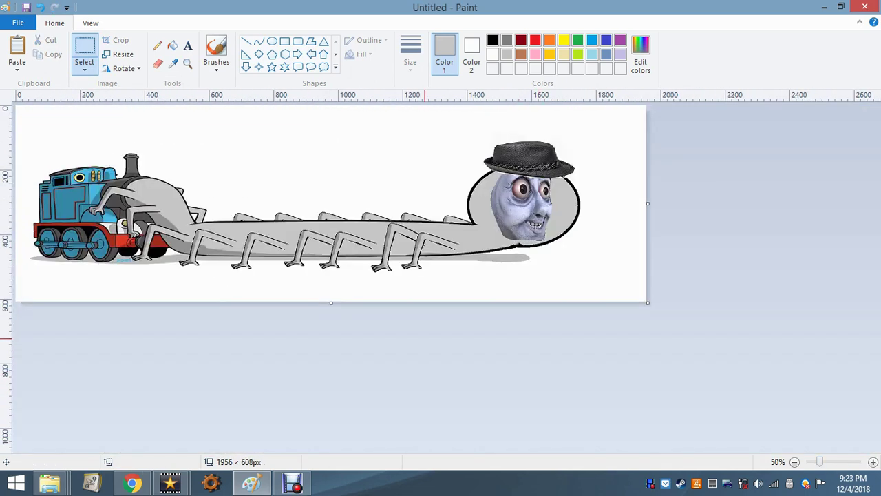